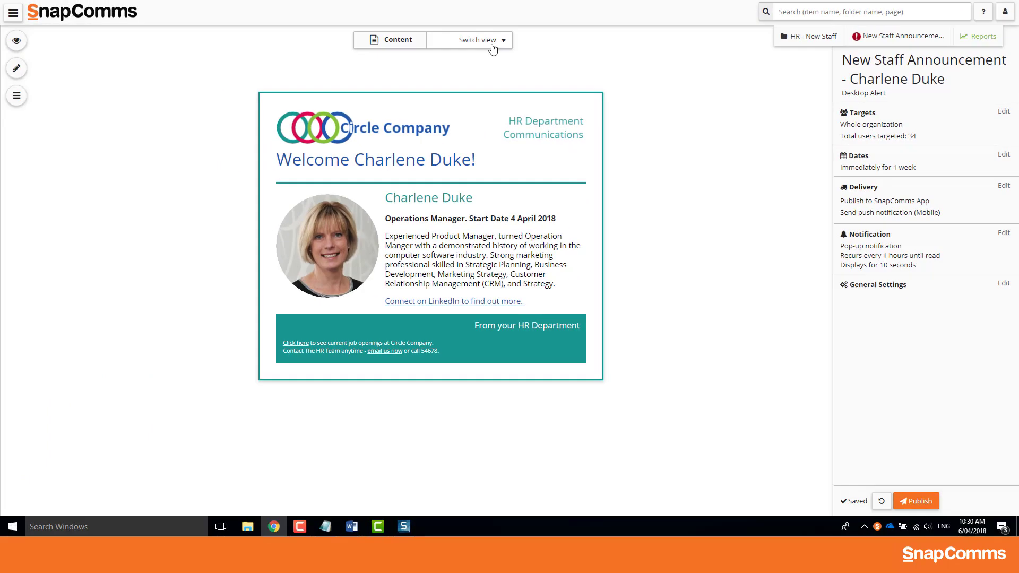
Switch the alert to the Notification view to preview its pop-up layout
left_click(192, 31)
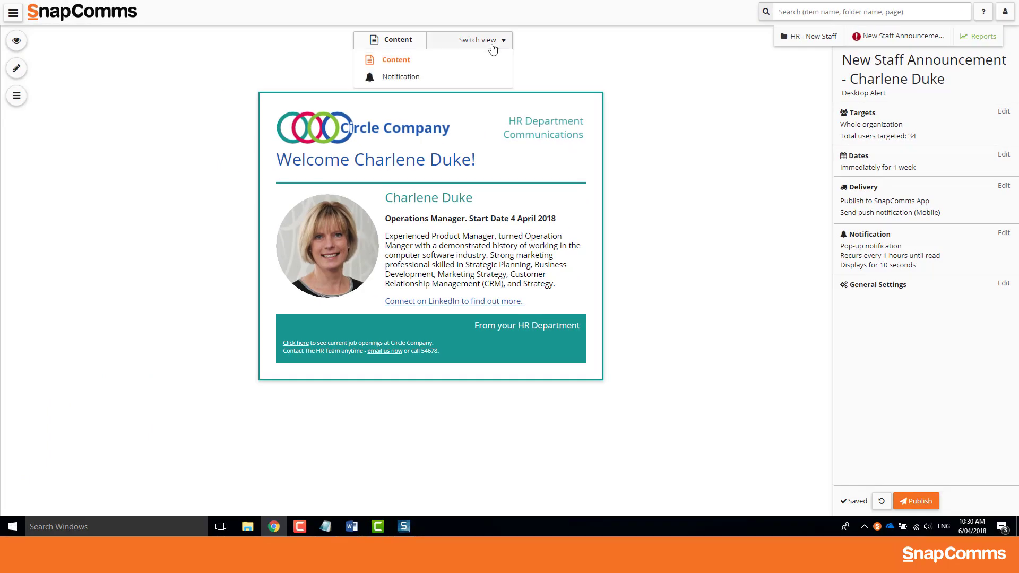
left_click(474, 73)
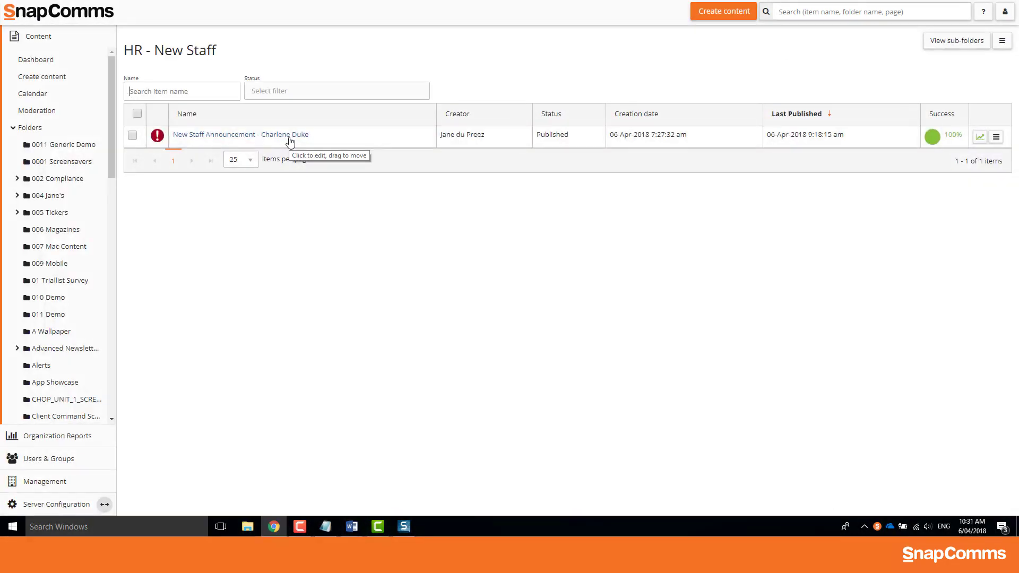
Open the staff alert and save it as a content template named 'New Staff Announcement Template'
left_click(289, 137)
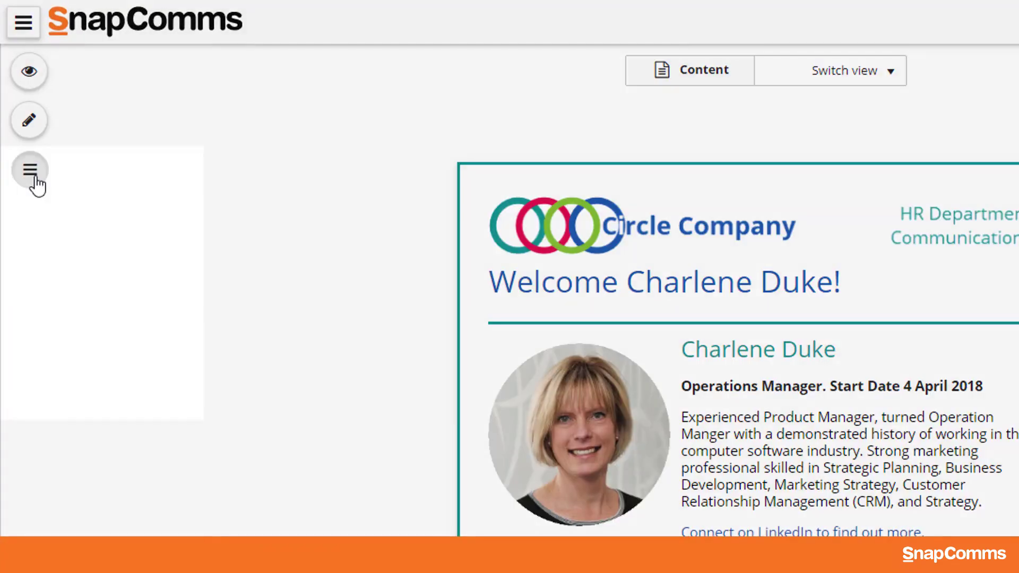
left_click(16, 96)
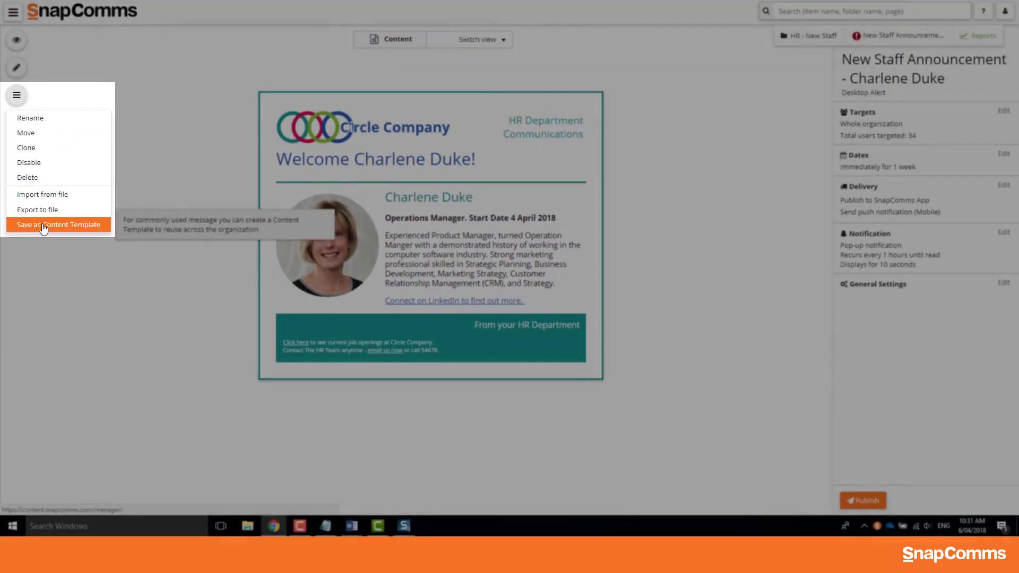
left_click(44, 226)
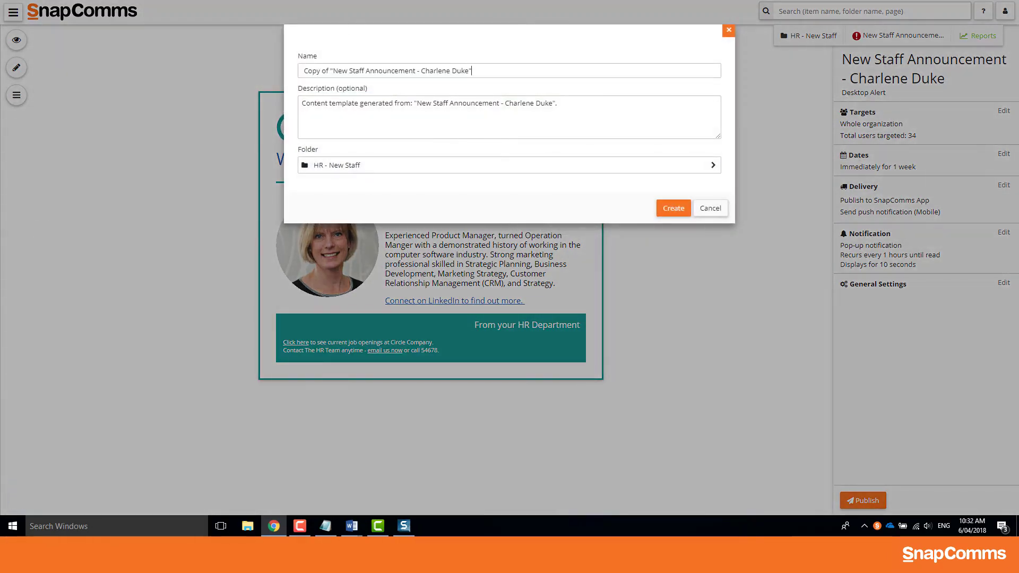
left_click_drag(477, 70, 252, 63)
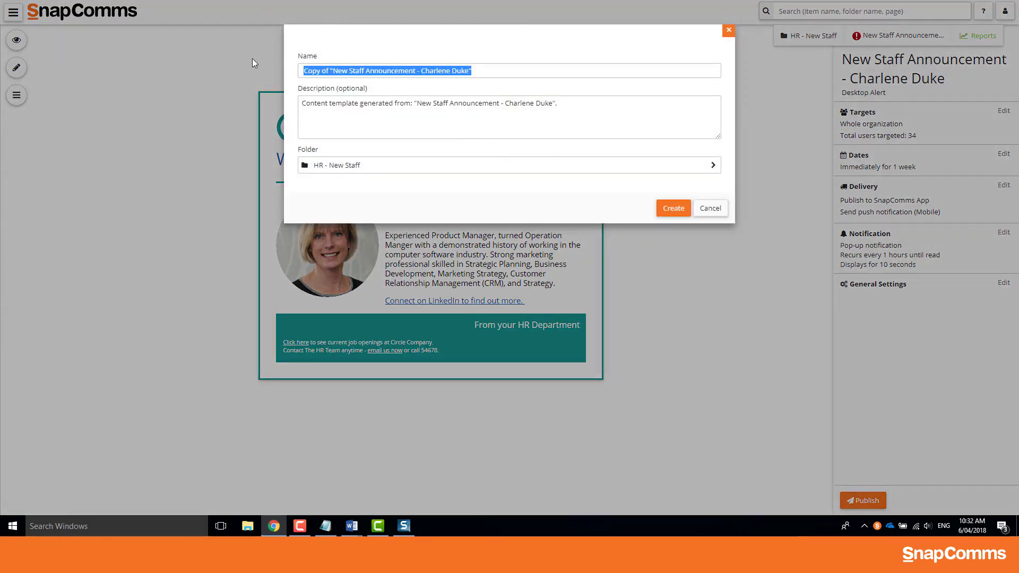
type("New Staff Announcement Template")
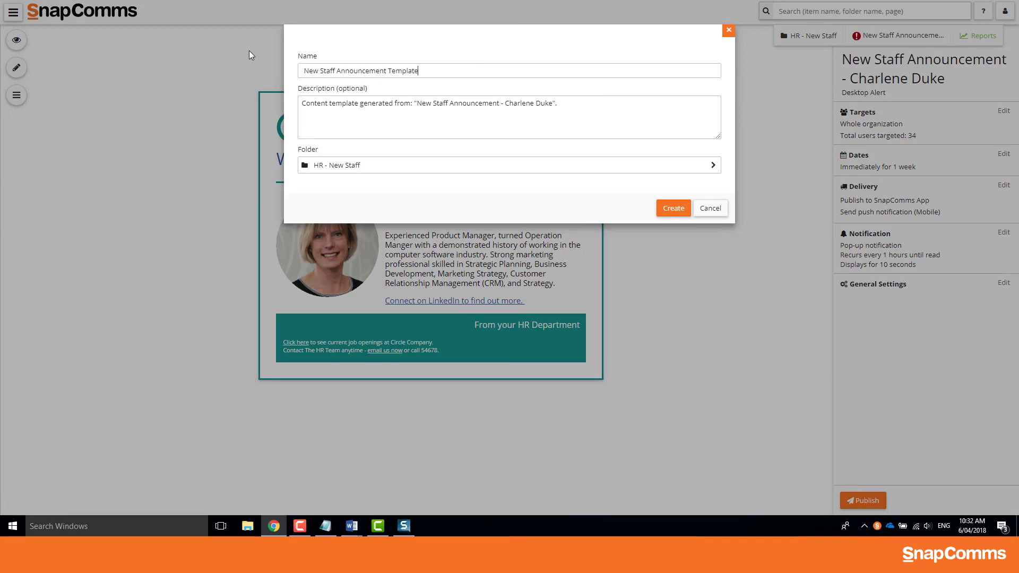
Create the content template and go back to the HR - New Staff folder
left_click(671, 209)
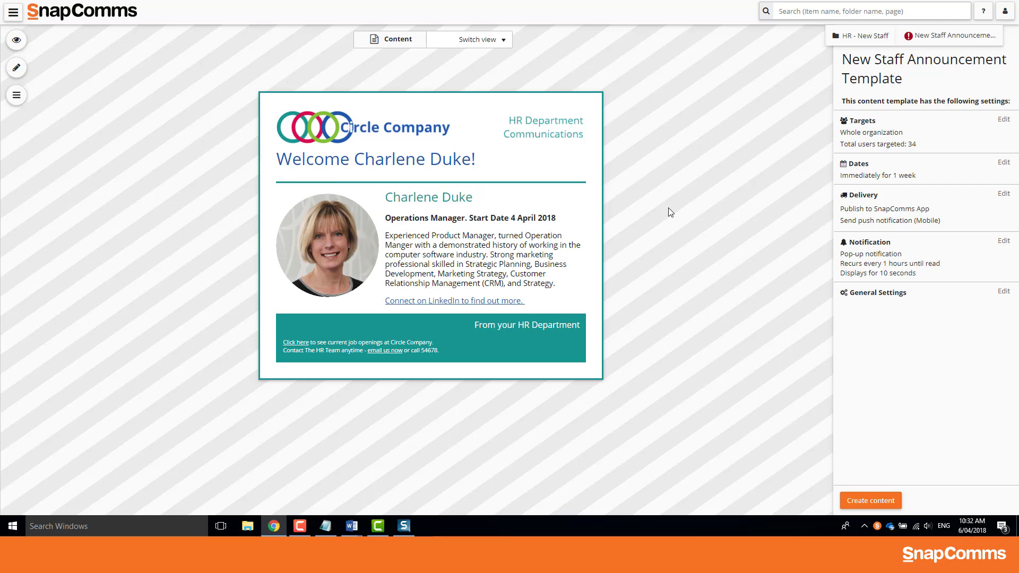
left_click(859, 36)
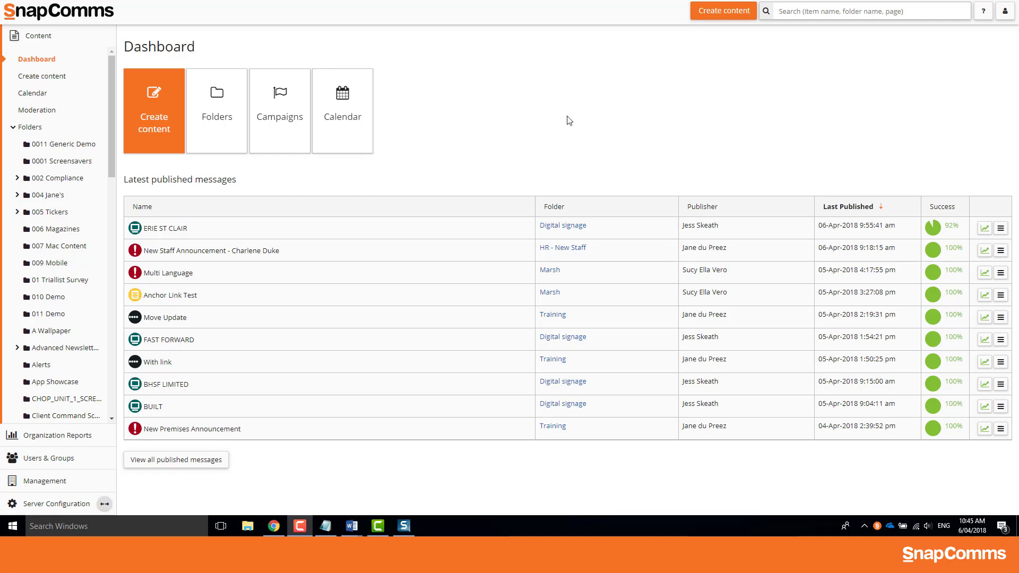
Start new content from the New Staff Announcement Template, found by searching 'New', and enter the new alert's name
left_click(179, 149)
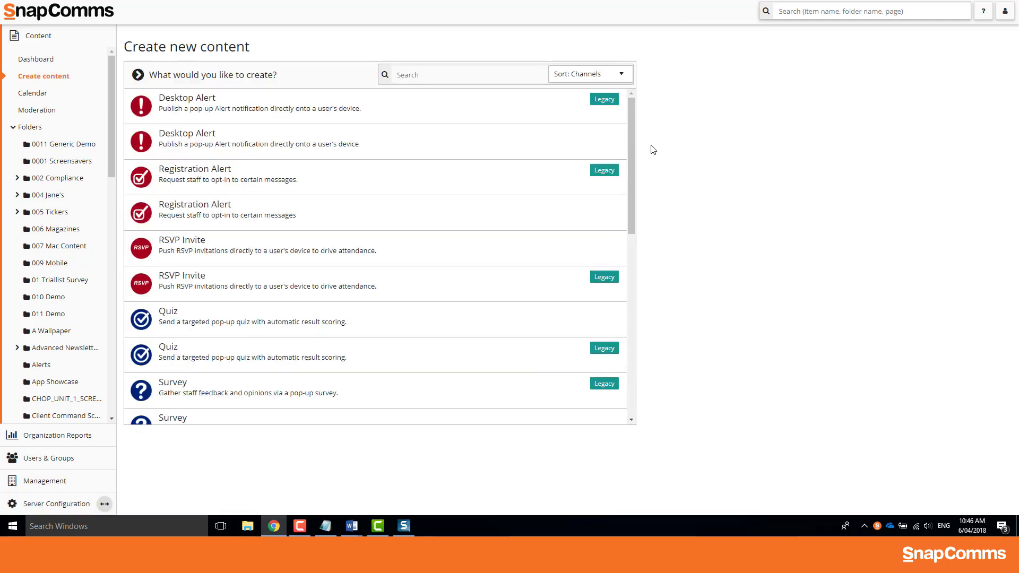
left_click_drag(632, 126, 552, 70)
left_click(518, 74)
type("New")
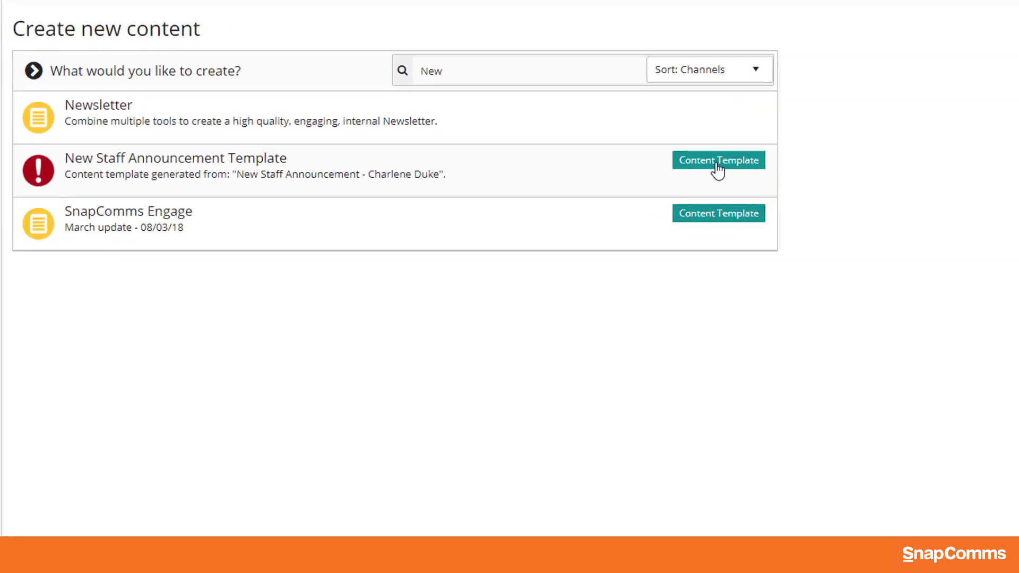
left_click(716, 165)
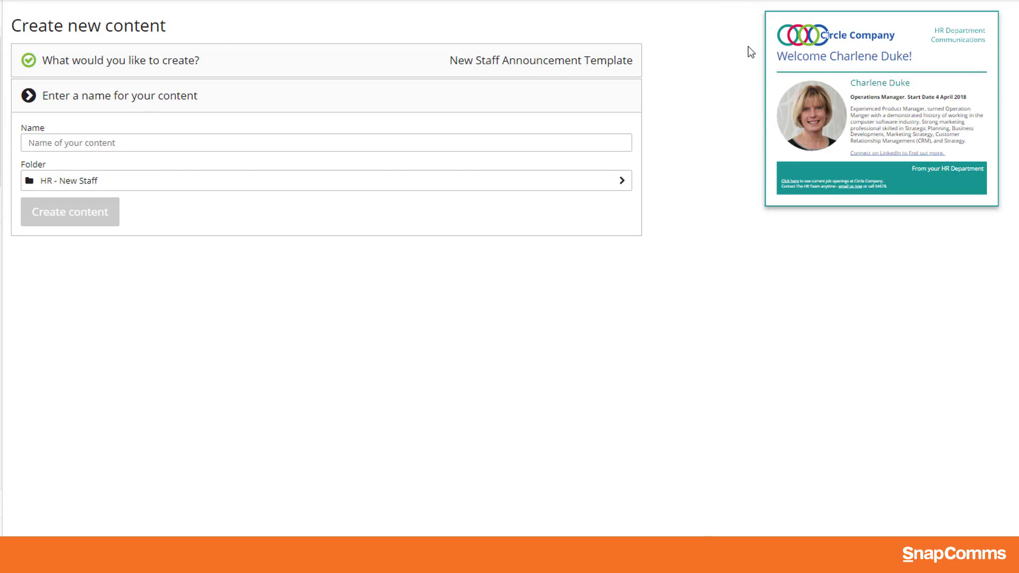
left_click(411, 143)
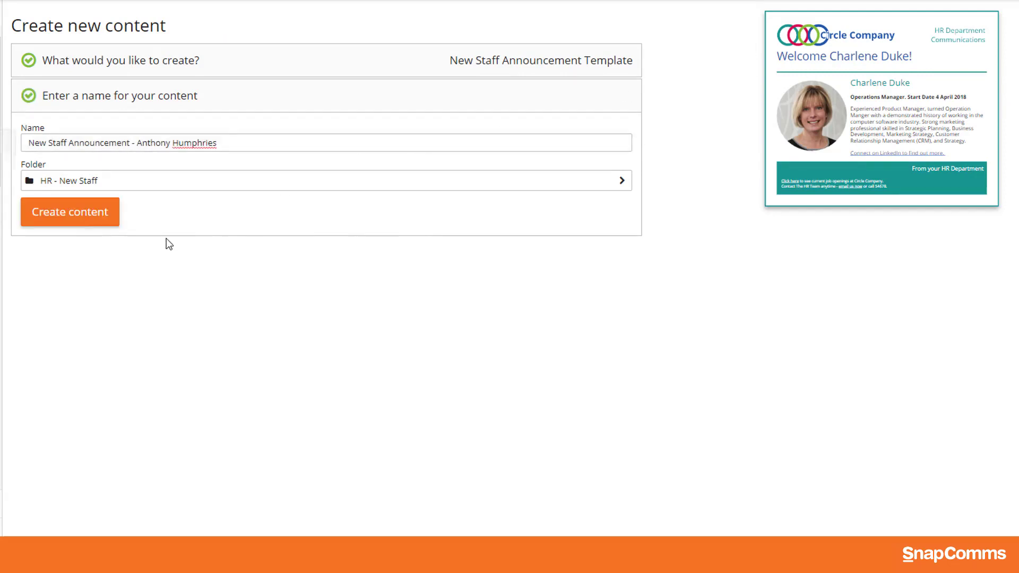
Create the alert, replace the name heading with the new staff member's name, and apply their portrait
left_click(94, 222)
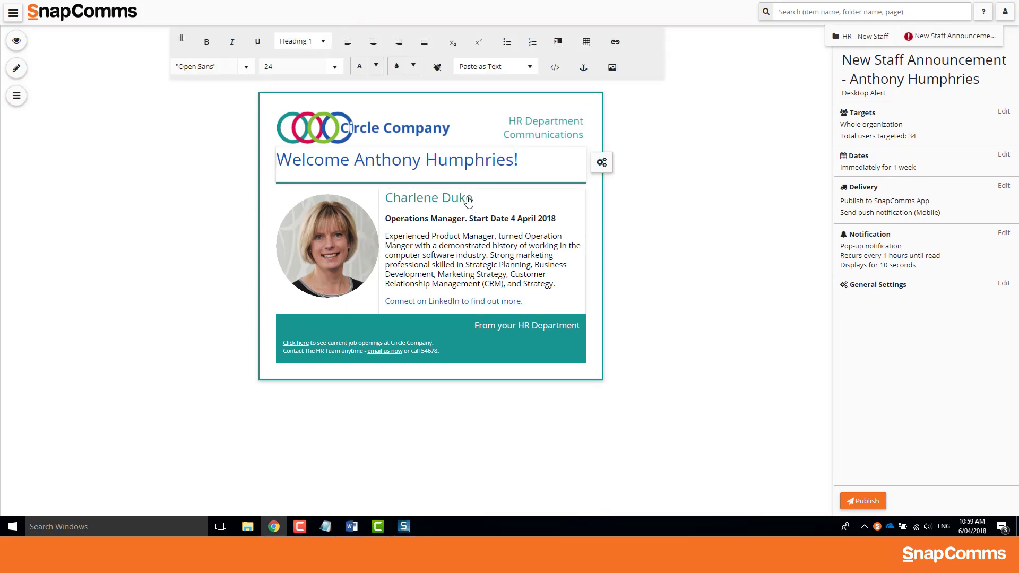
left_click(468, 201)
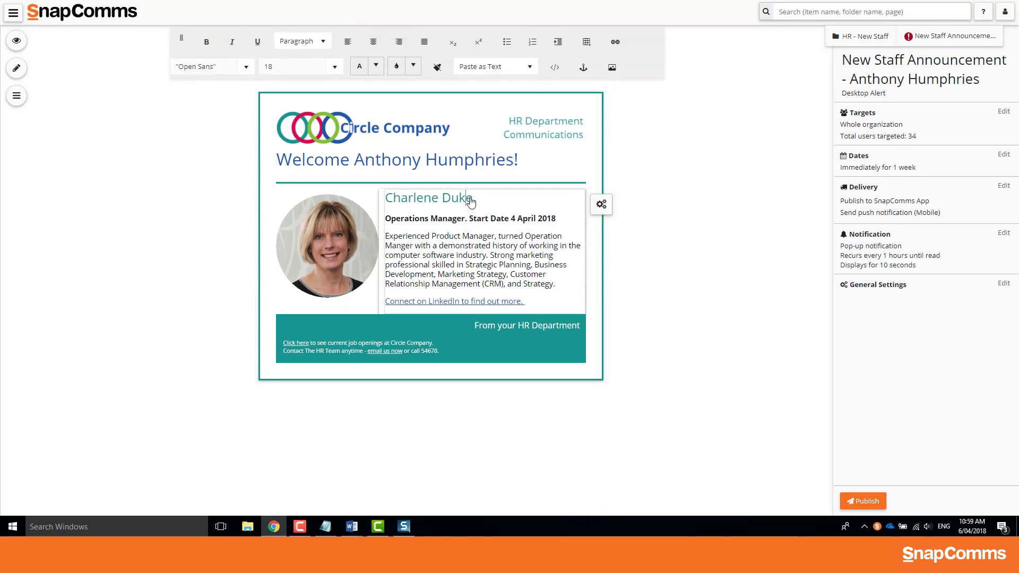
left_click_drag(471, 202, 391, 204)
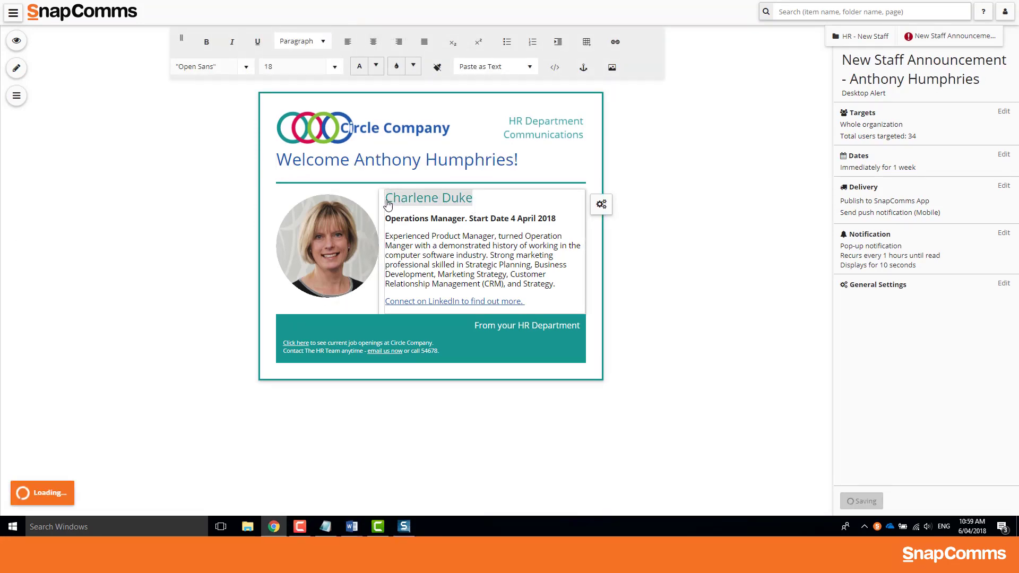
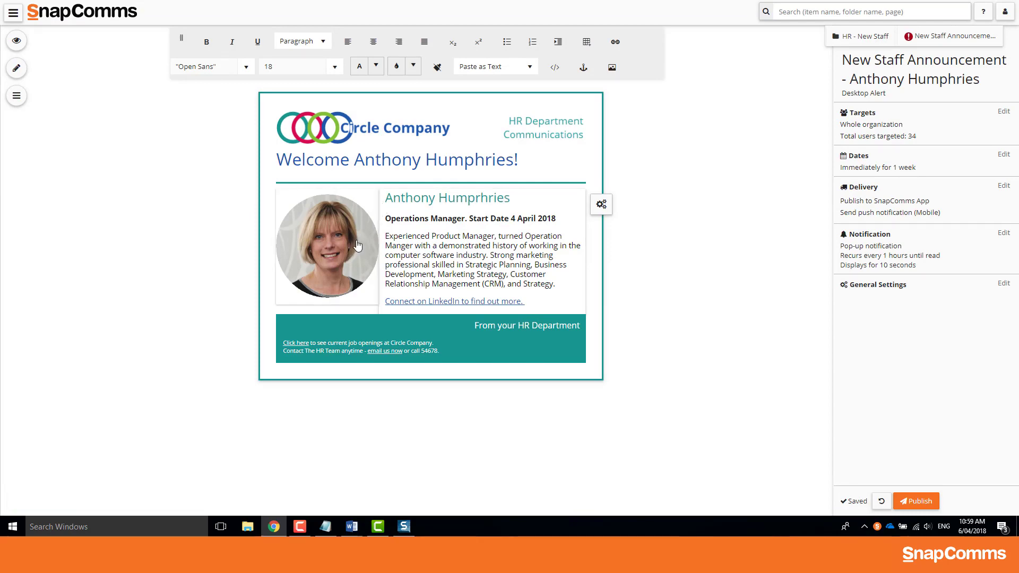
left_click(395, 205)
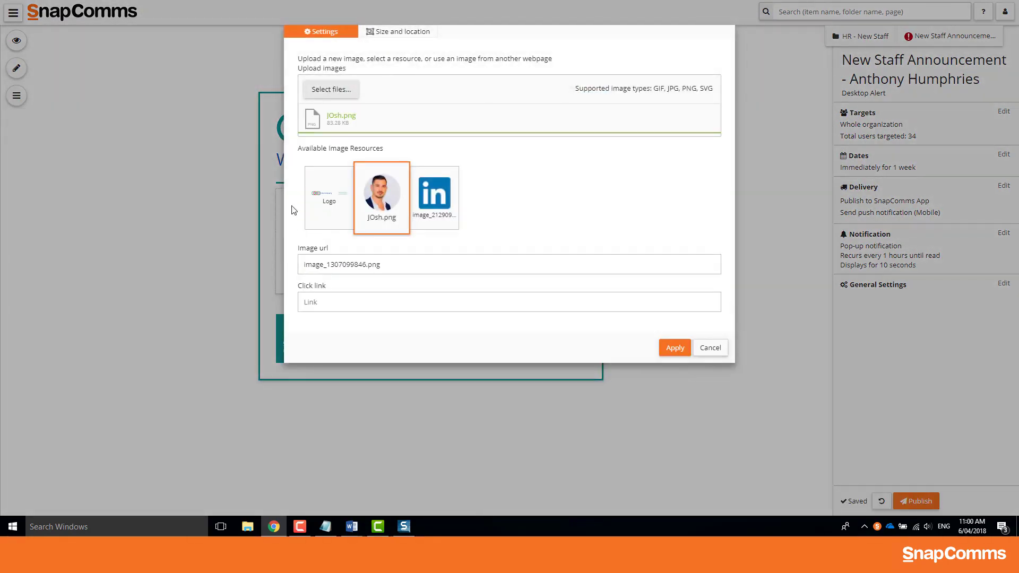
left_click(676, 346)
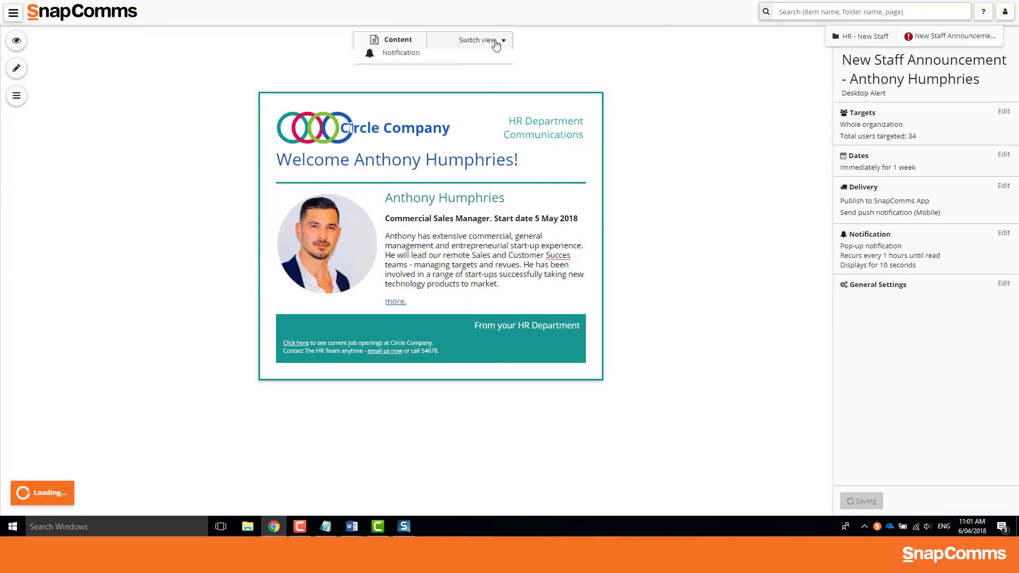
Put the new portrait in the pop-up notification, save it, and return to the Content view
left_click(486, 40)
left_click(445, 79)
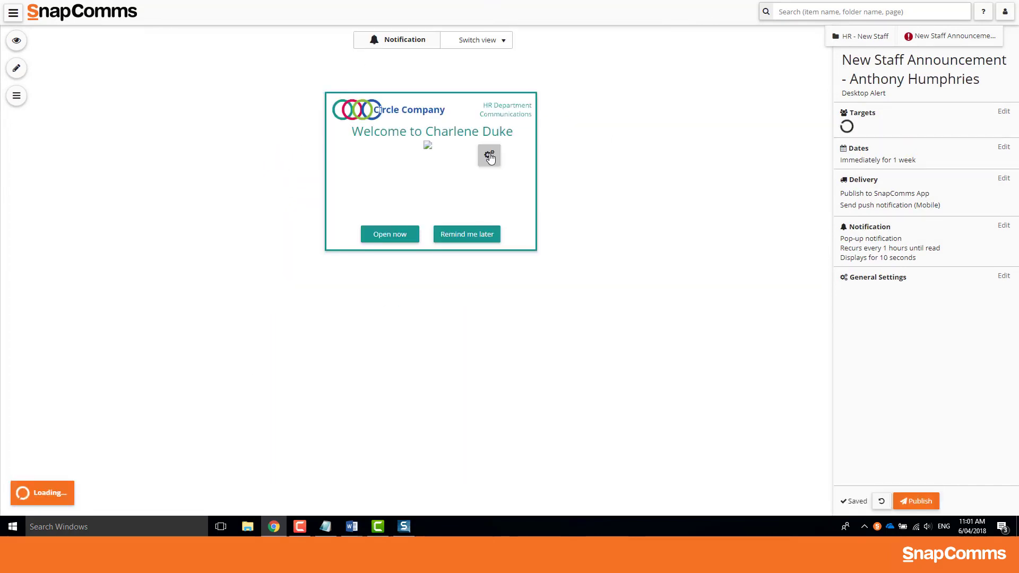
left_click(469, 154)
double_click(385, 153)
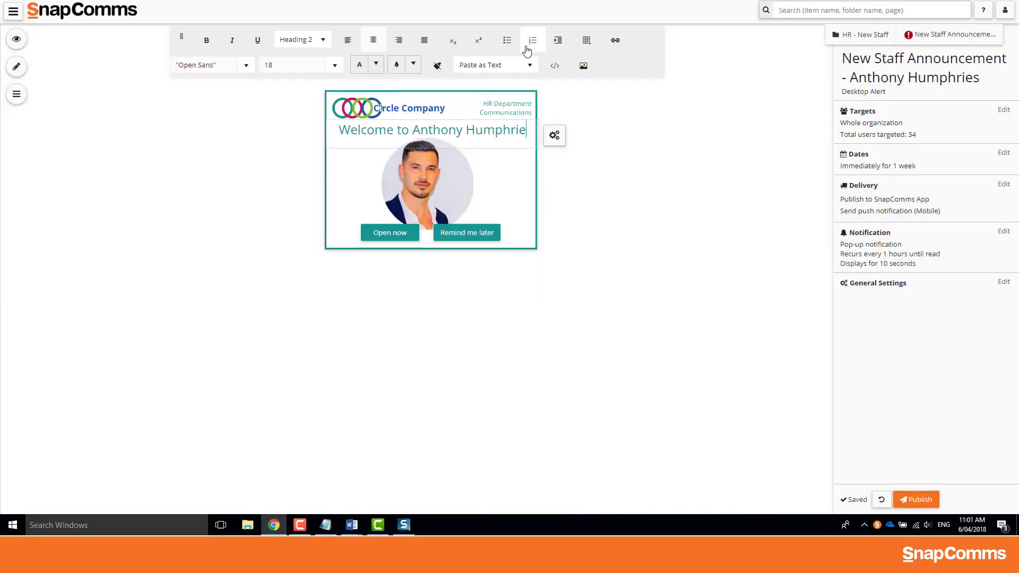
left_click(489, 368)
left_click(491, 42)
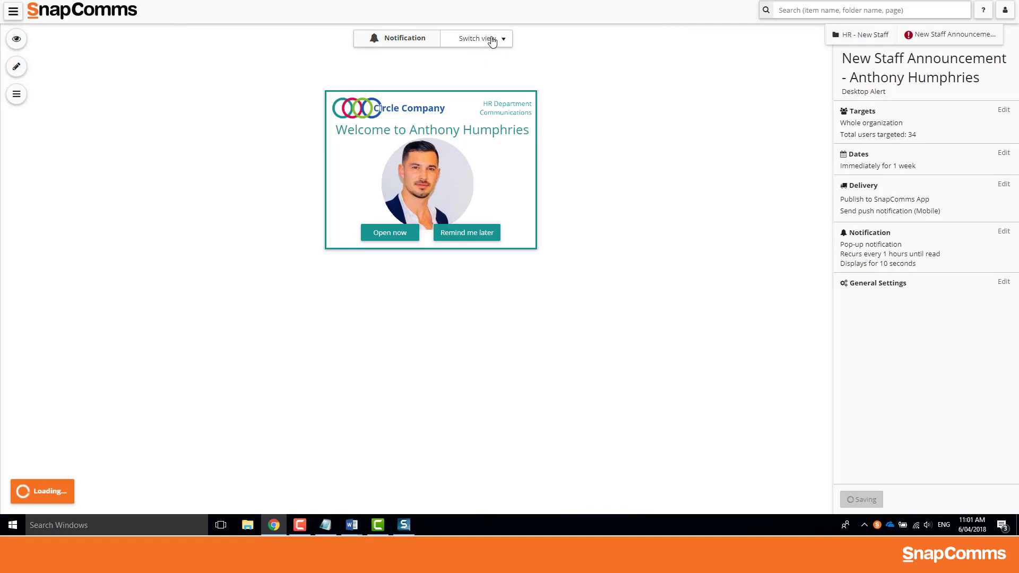
left_click(446, 60)
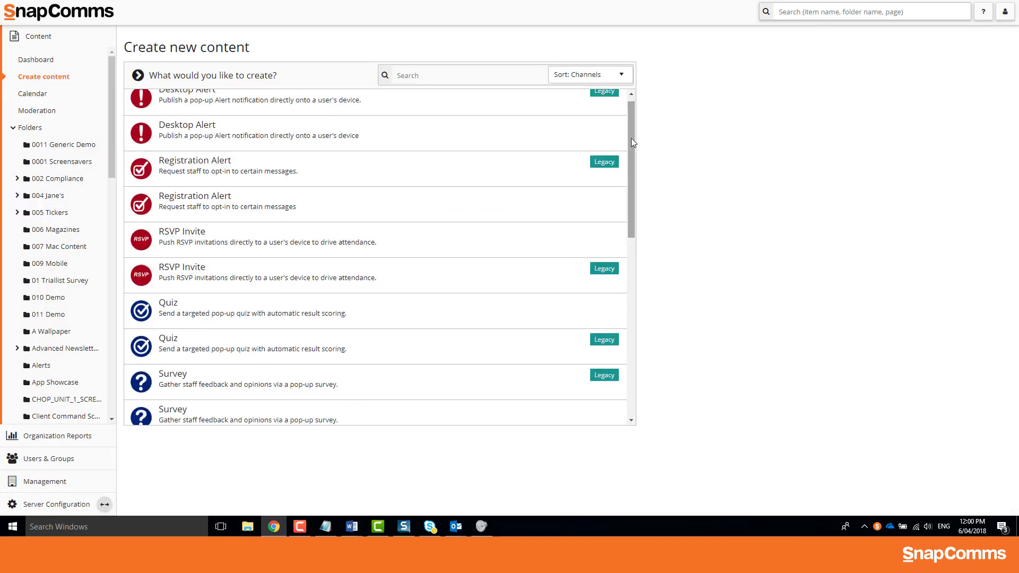
Scroll the content list and open the HR - New Staff folder
left_click_drag(632, 138, 631, 113)
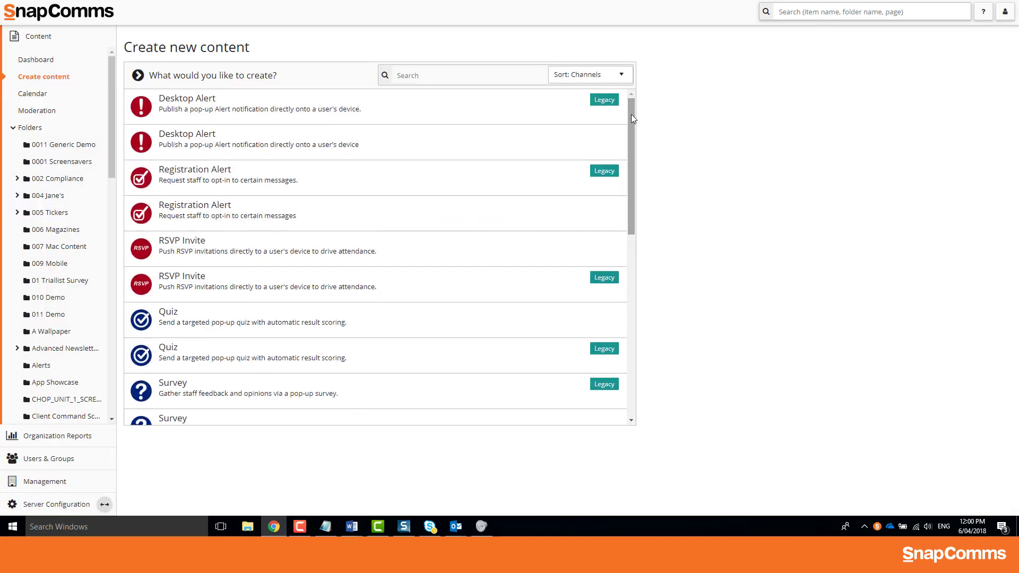
scroll(632, 119, "down", 8)
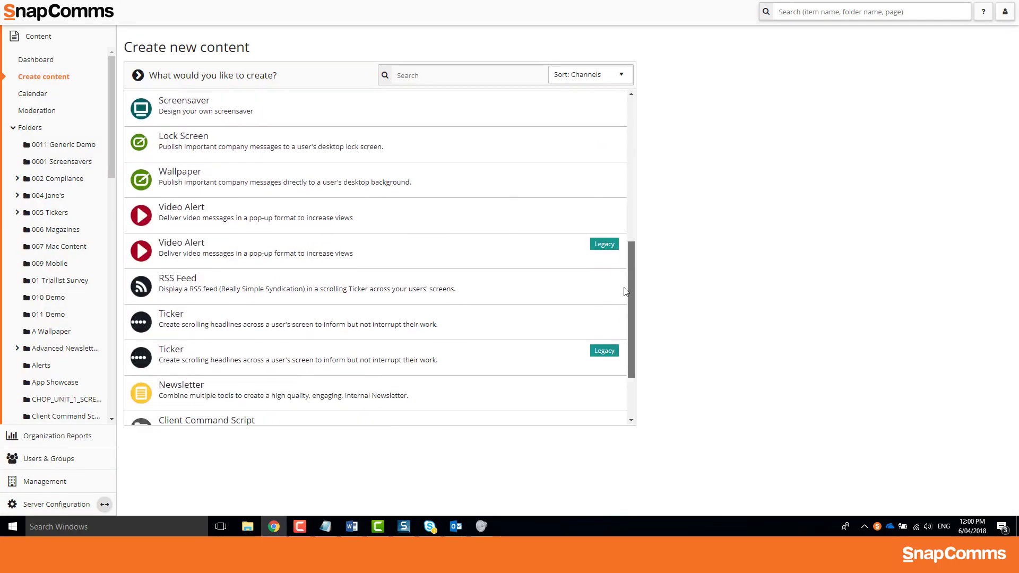
left_click(502, 383)
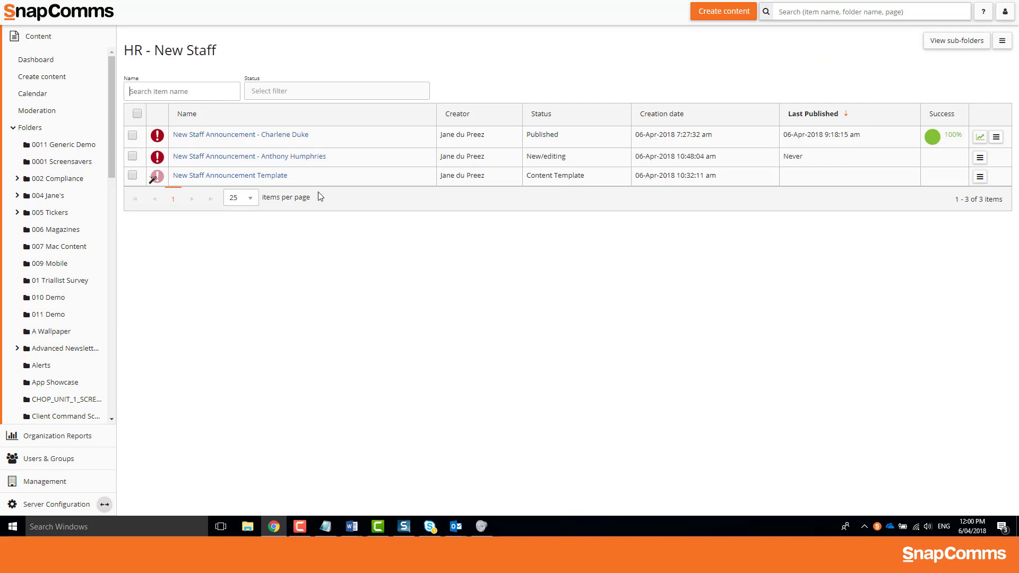
Open the New Staff Announcement Template and change its footer phone number to 54589
left_click(311, 179)
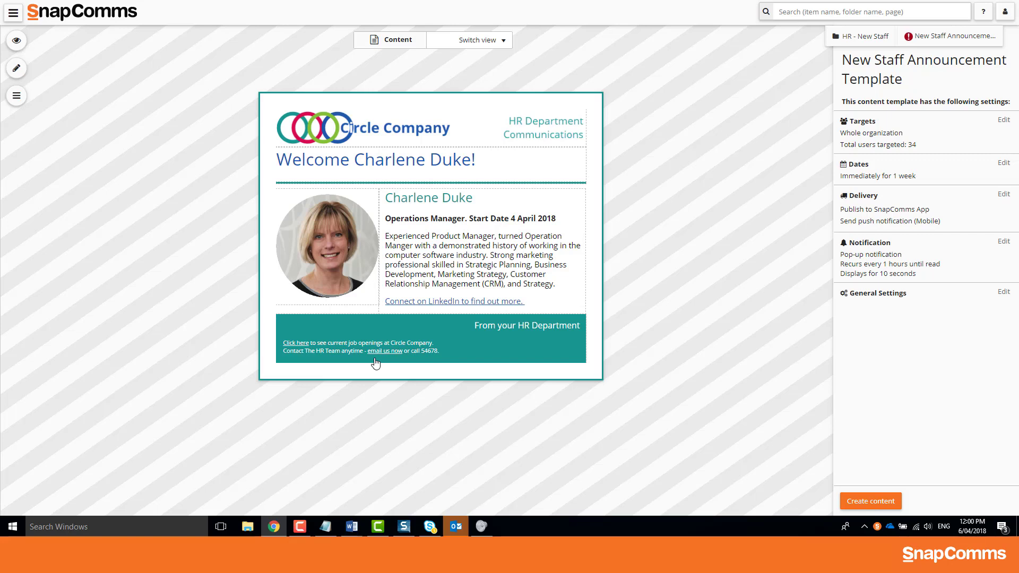
left_click(432, 353)
key("BackSpace")
key("BackSpace")
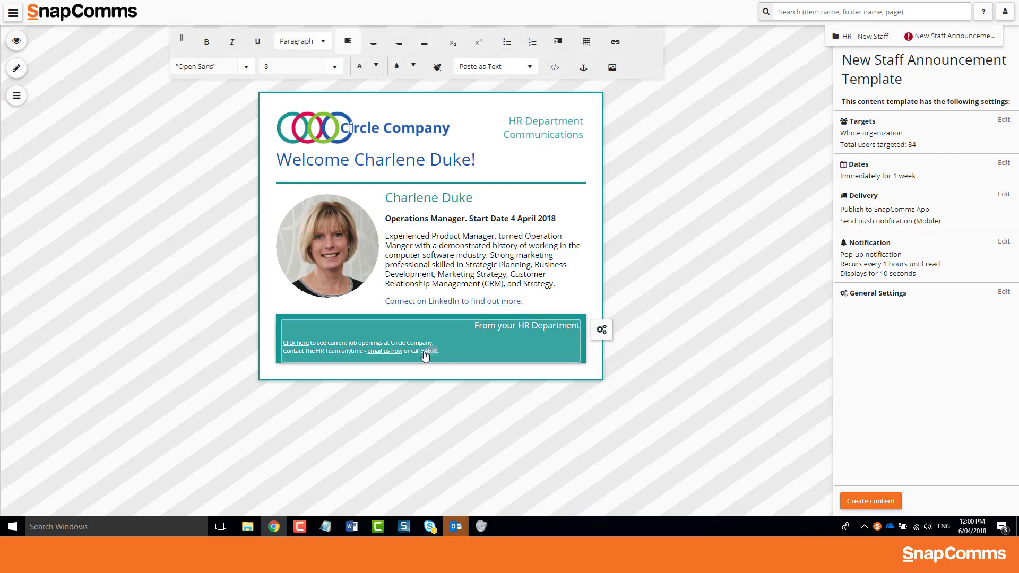
type("589")
left_click(673, 348)
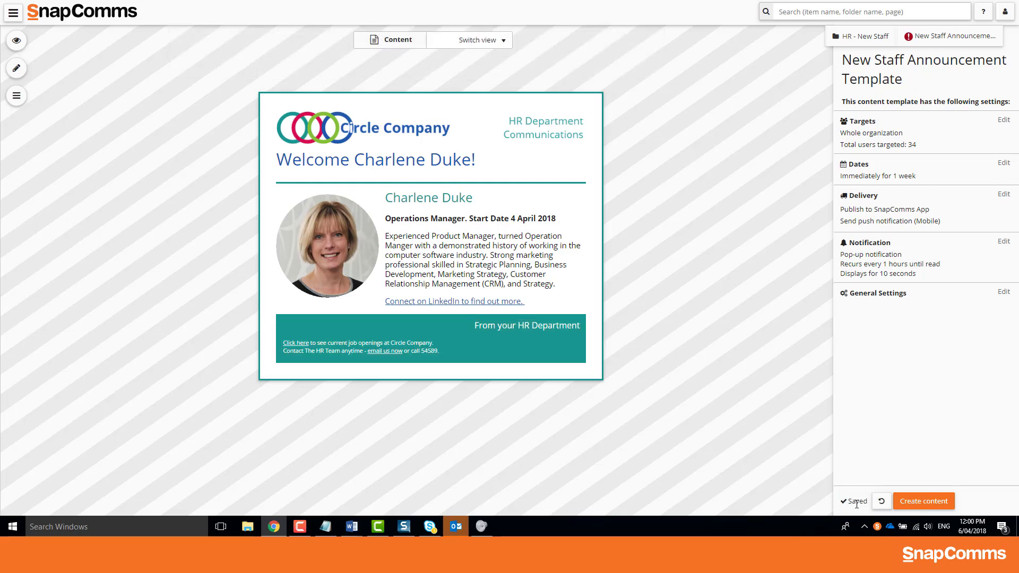